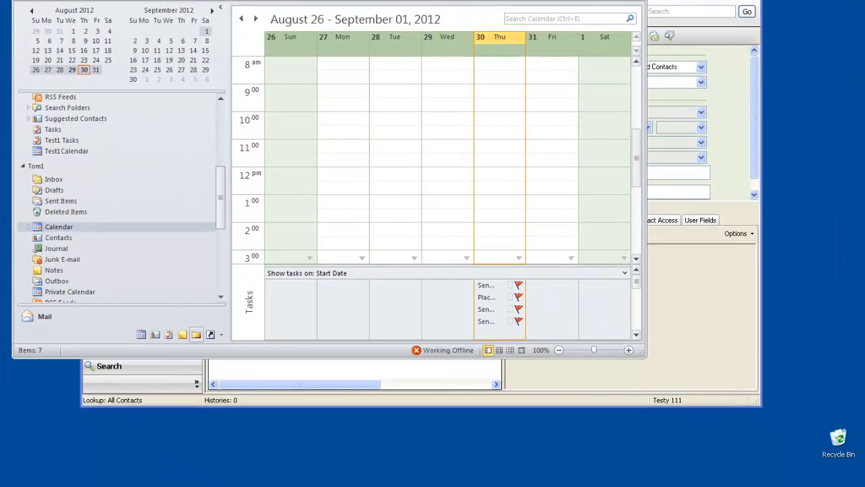
Switch to Sage ACT! and start a new user who is not in the database, with contact and user name Tom1CalSync
click(223, 484)
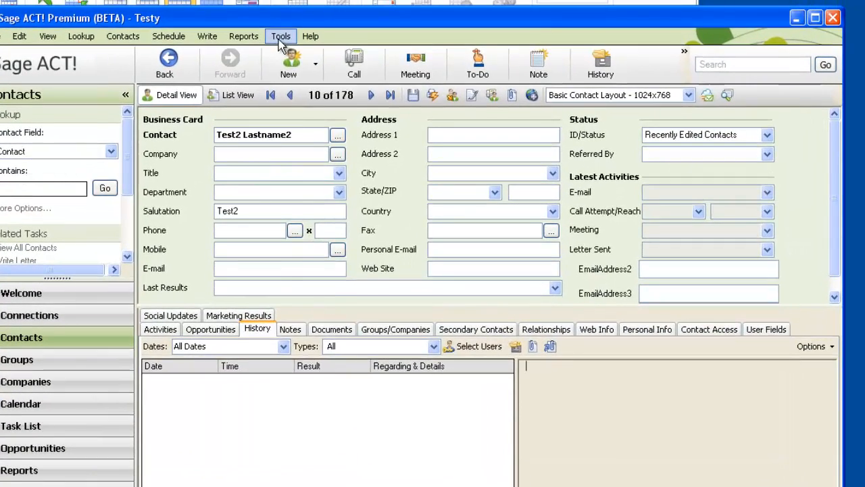
click(286, 29)
click(332, 128)
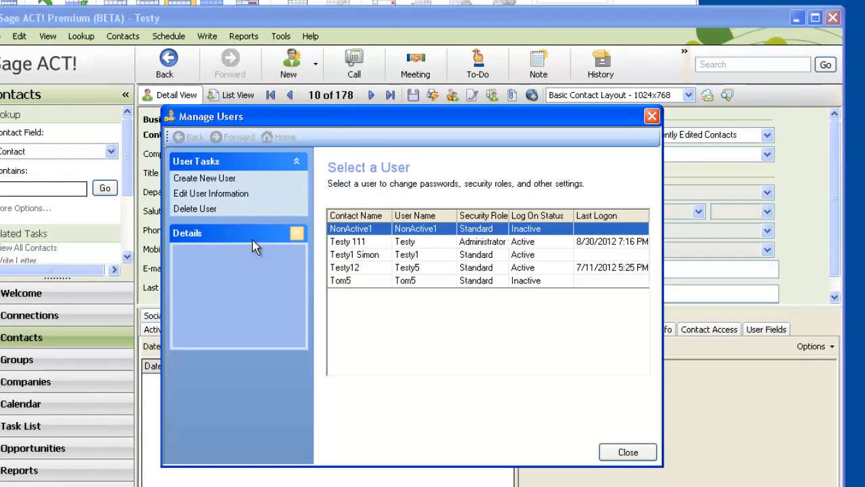
click(230, 180)
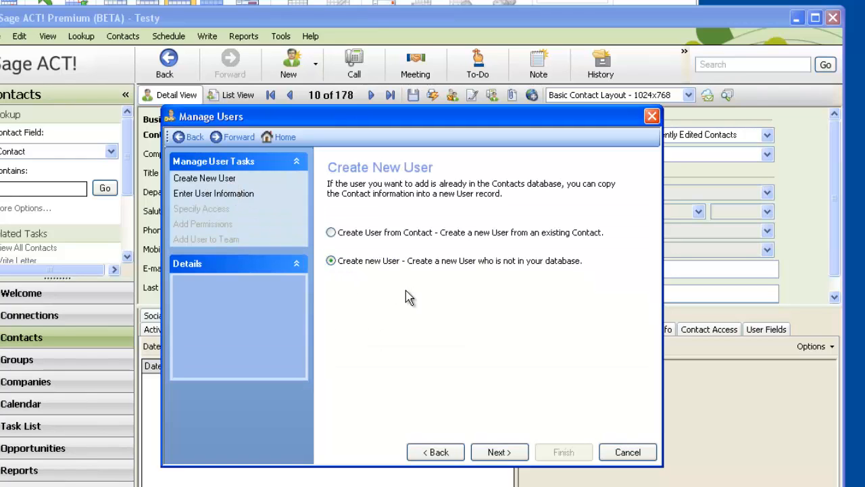
click(497, 452)
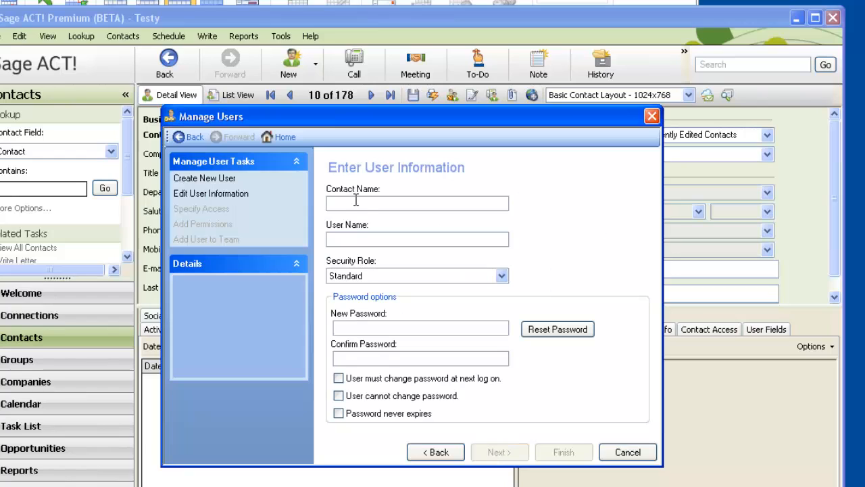
text(Tom1CalSync)
click(371, 239)
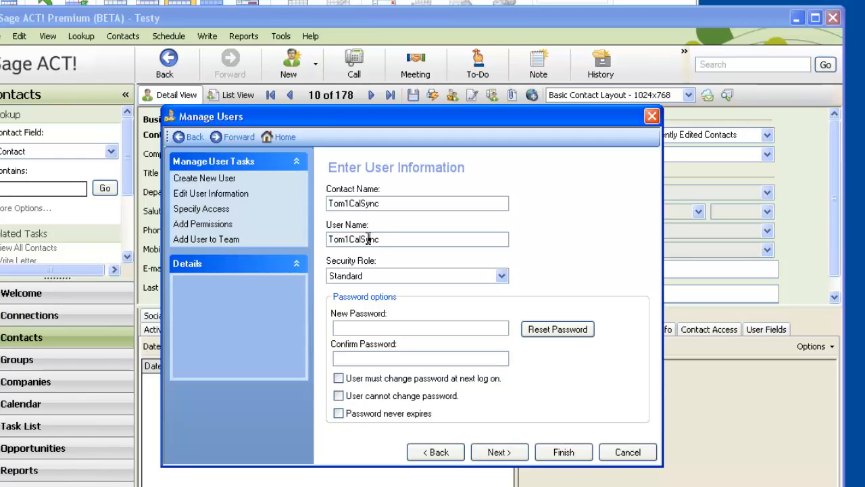
Set the Tom1CalSync user's logon access to Inactive, finish creating the user and close user management
click(513, 457)
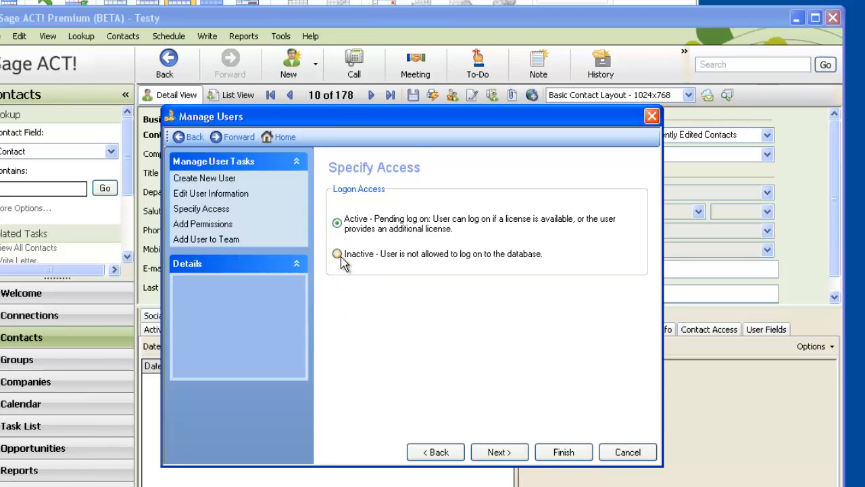
click(337, 254)
click(519, 458)
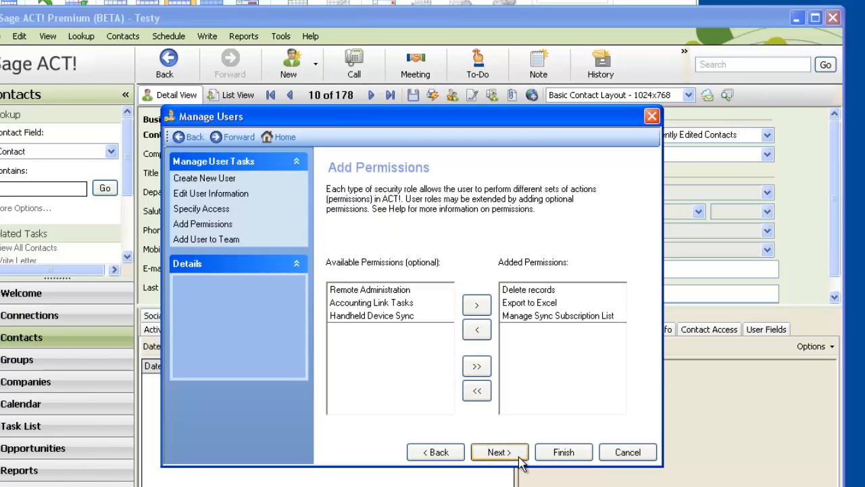
click(557, 455)
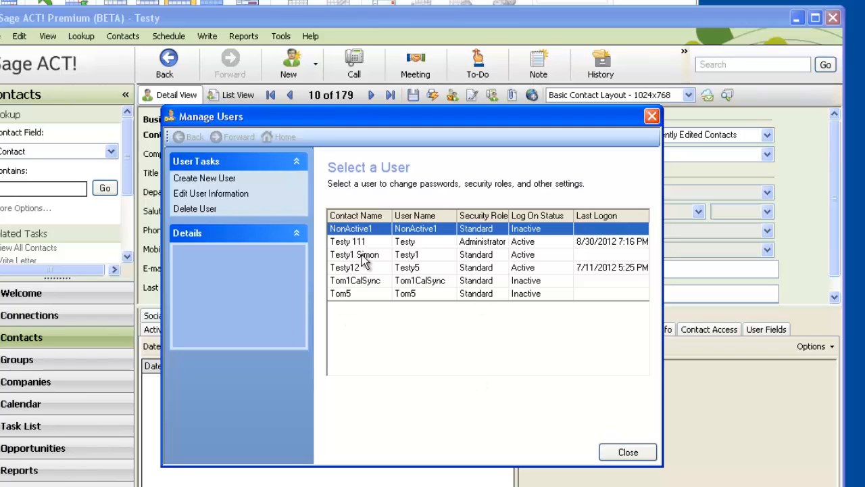
click(365, 281)
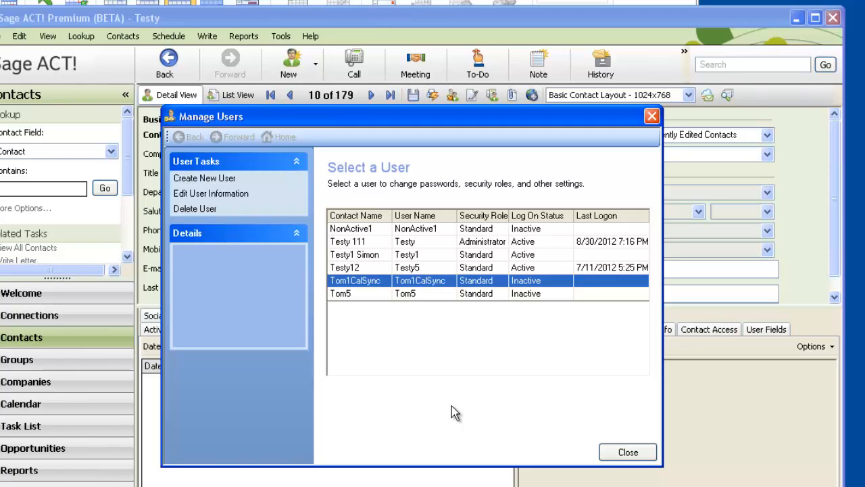
click(628, 452)
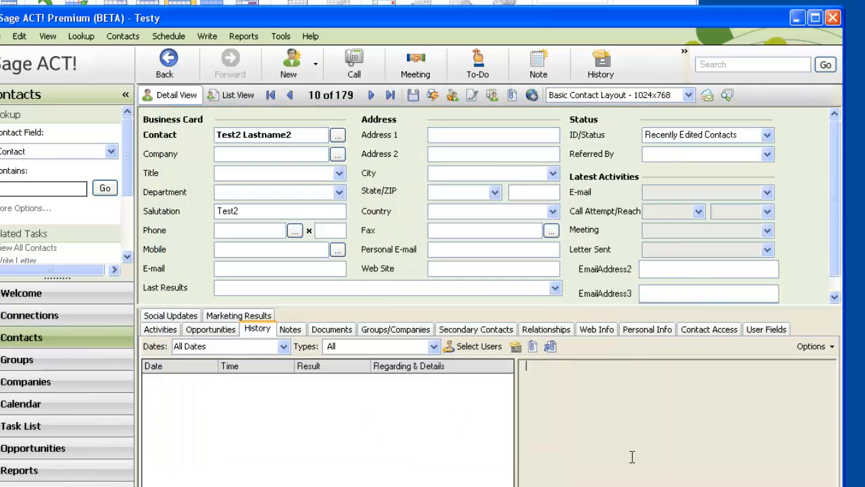
Switch to 123 Sync 2013 and add a custom user named Tom1CalSync to the sync list
click(522, 448)
key(alt+Tab)
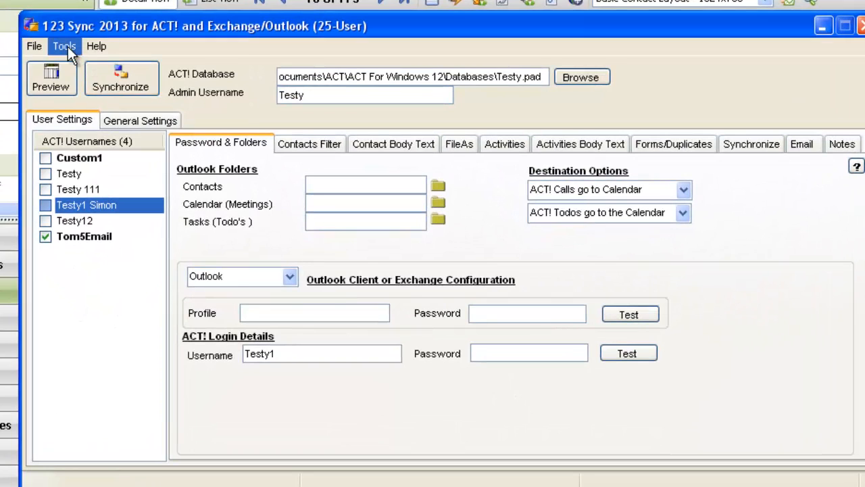
click(79, 69)
mouse_move(87, 83)
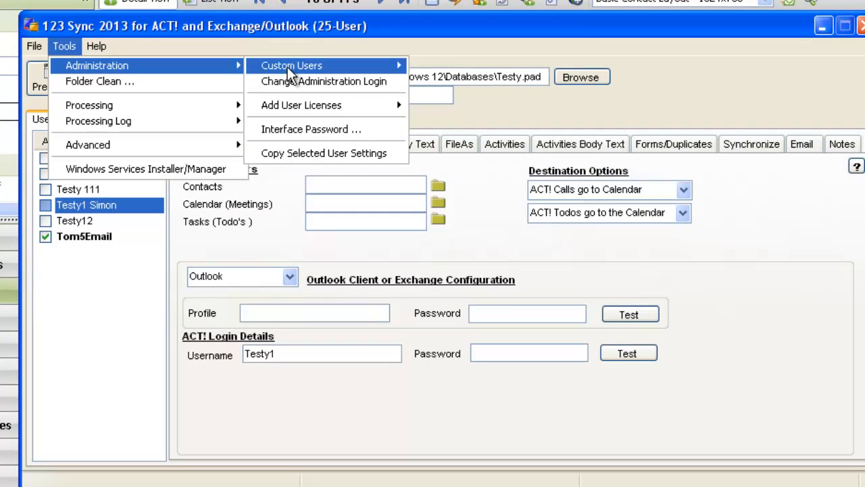
mouse_move(287, 67)
click(433, 71)
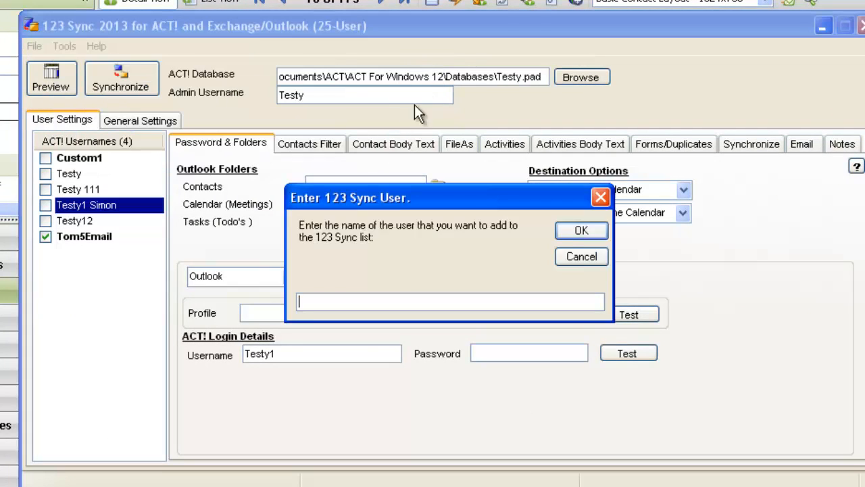
text(Tom1CalSync)
click(594, 230)
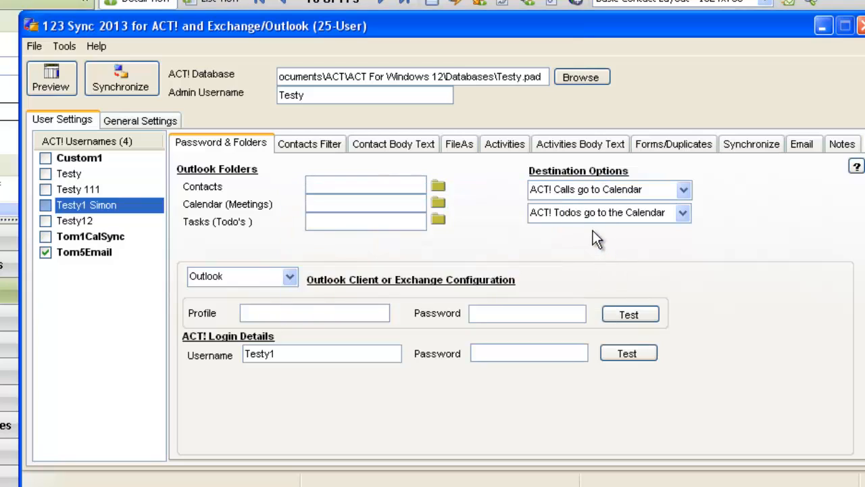
For Tom1CalSync, set the ACT! login username to Testy, enter the ACT! account password and test the login
click(105, 236)
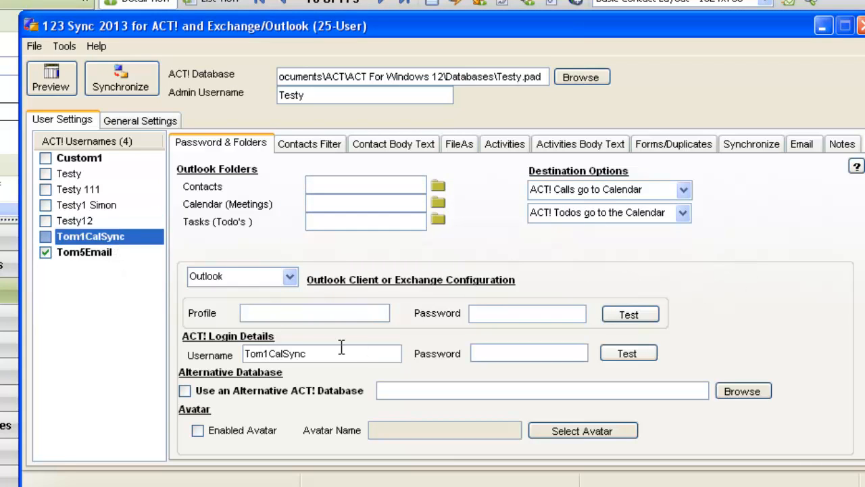
drag(306, 95, 278, 95)
click(319, 93)
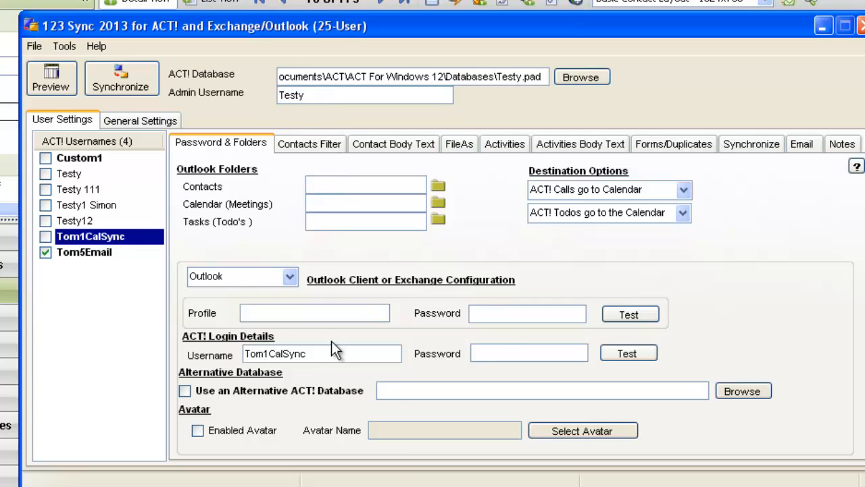
drag(324, 354, 211, 357)
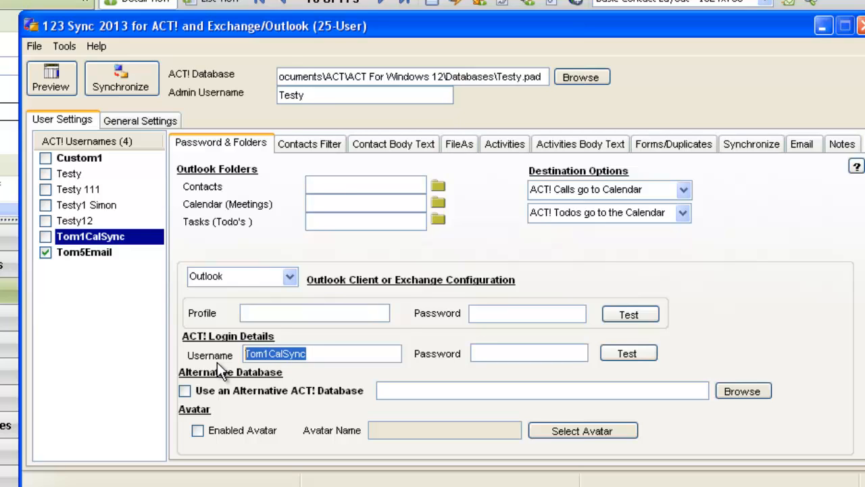
text(Testy)
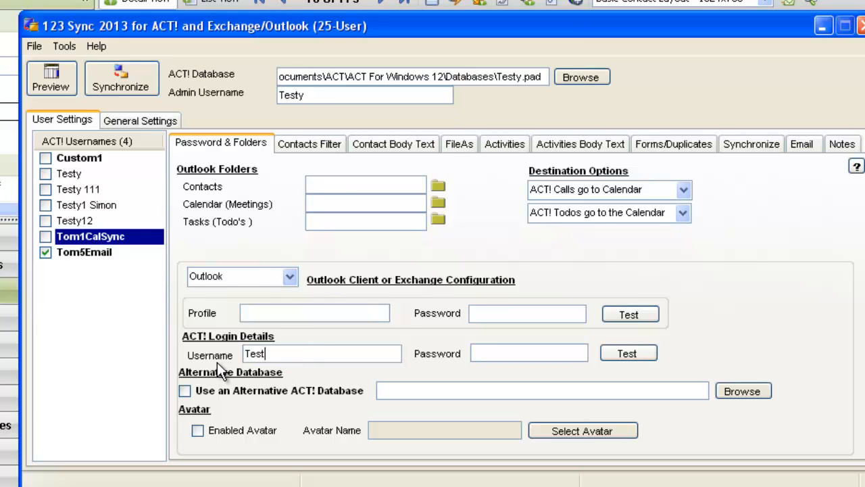
click(498, 353)
text(***)
click(638, 362)
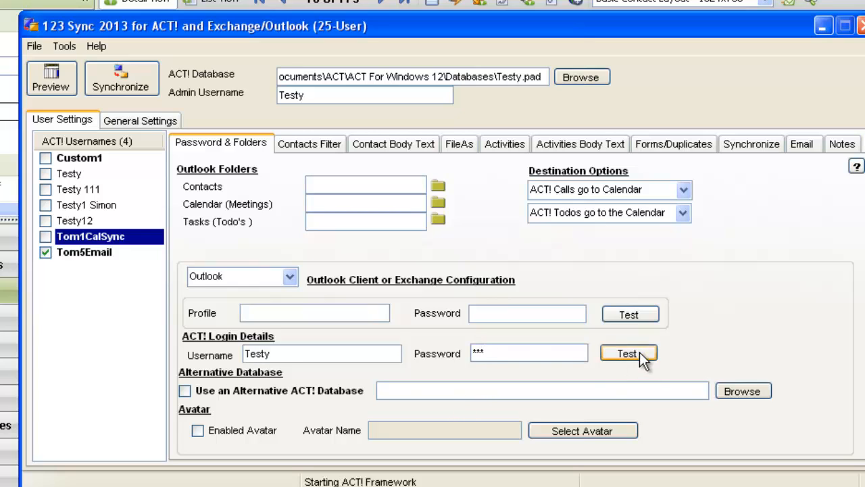
click(451, 306)
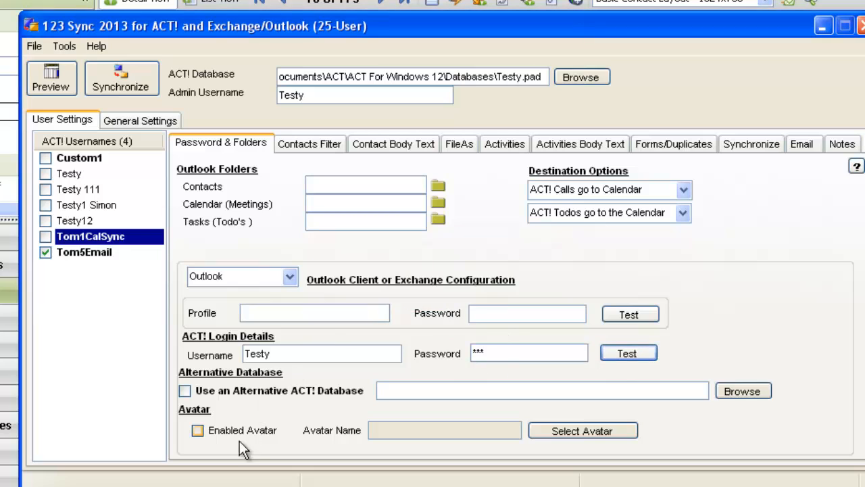
Enable the avatar for this sync user and assign Tom1CalSync as the avatar
click(198, 431)
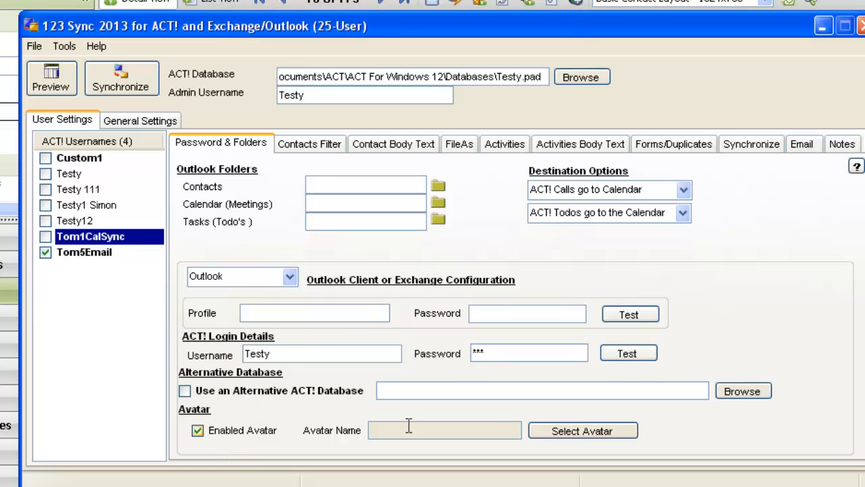
click(610, 431)
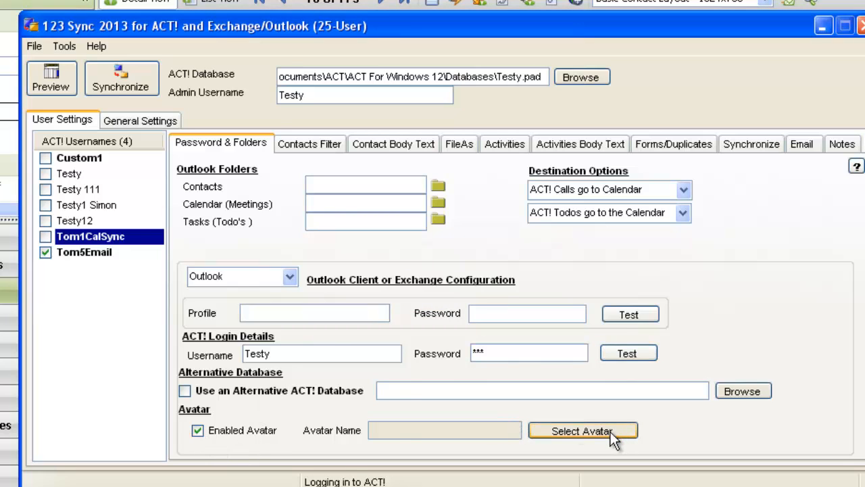
click(338, 232)
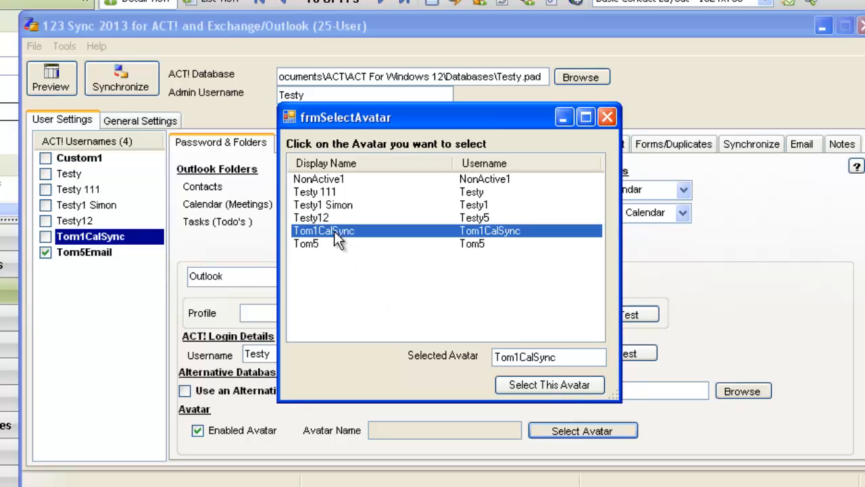
click(551, 391)
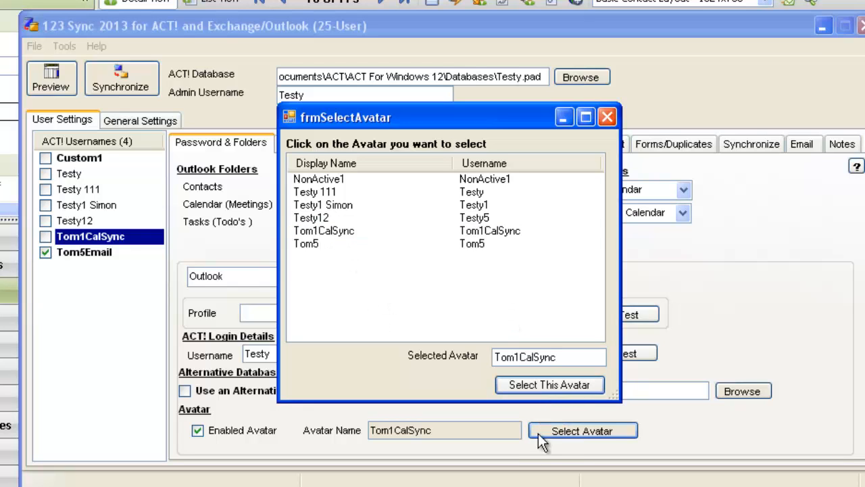
click(609, 118)
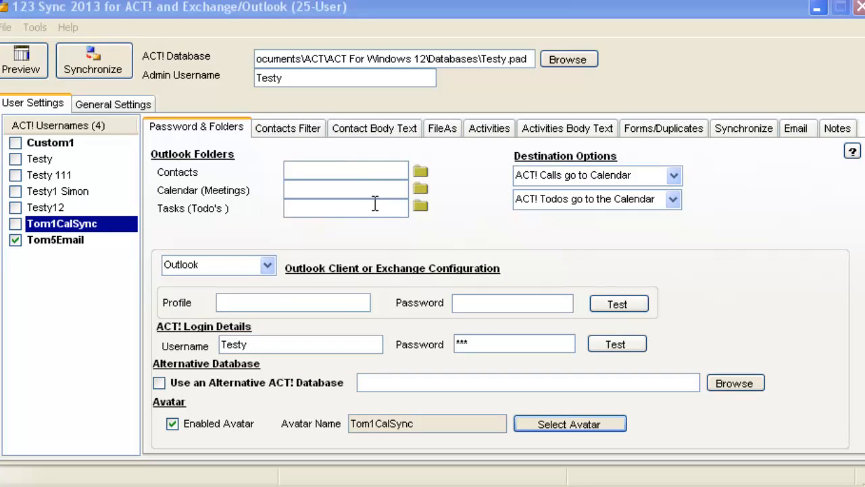
Set the Outlook calendar folder to Calendar under Tom1 and include Tom1CalSync in the synchronization
click(420, 190)
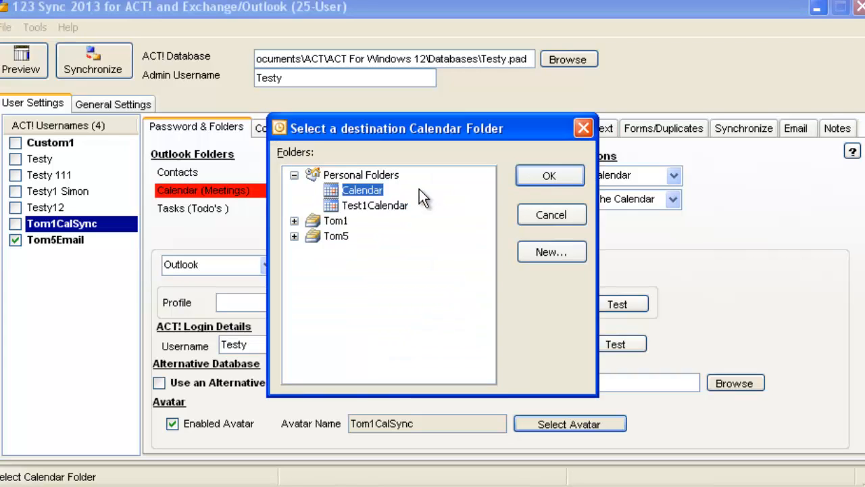
click(293, 221)
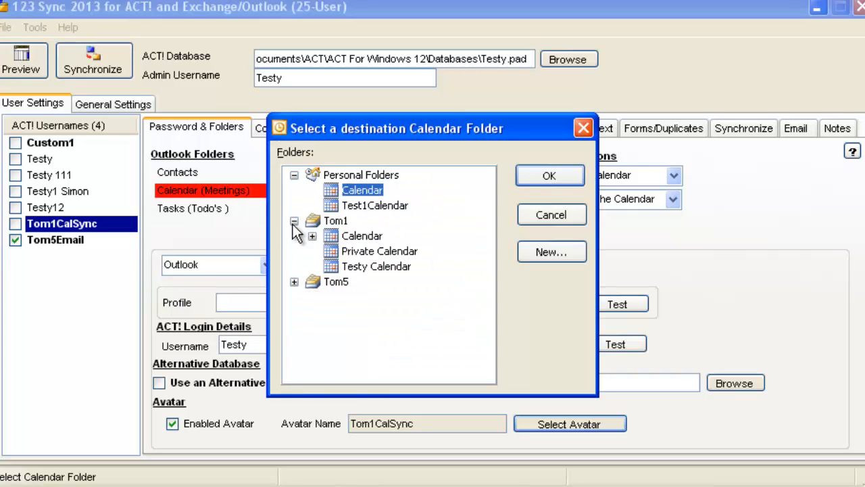
click(358, 236)
click(542, 174)
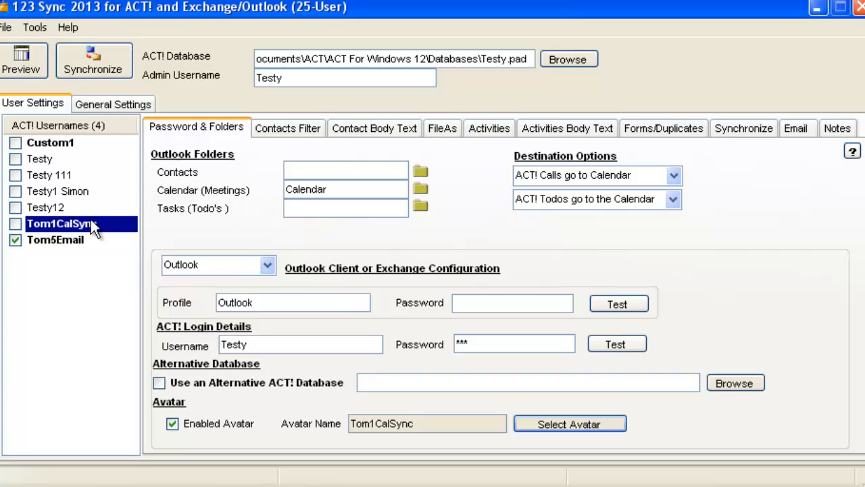
click(17, 225)
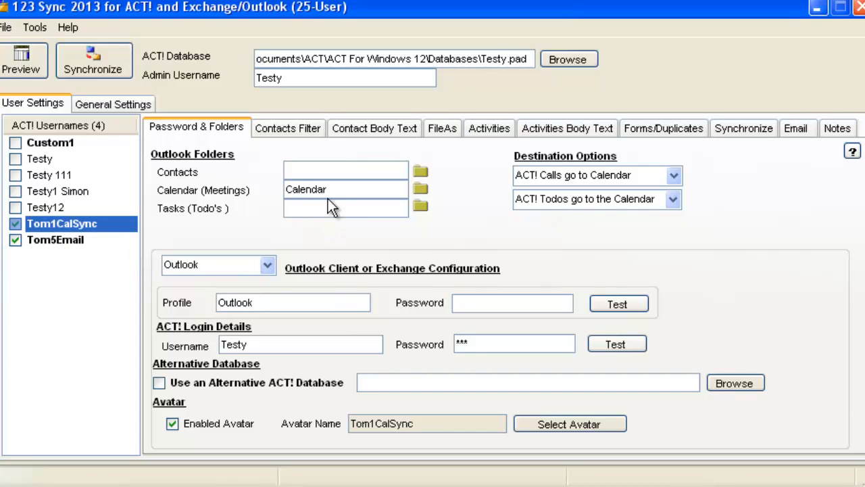
Set the contacts filter for Tom1CalSync to Process Only Meetings/Todos/Calls
click(284, 128)
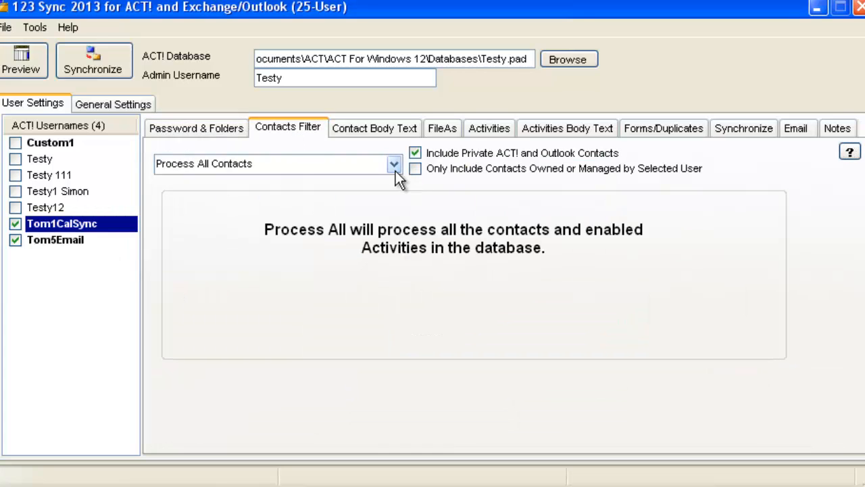
click(394, 165)
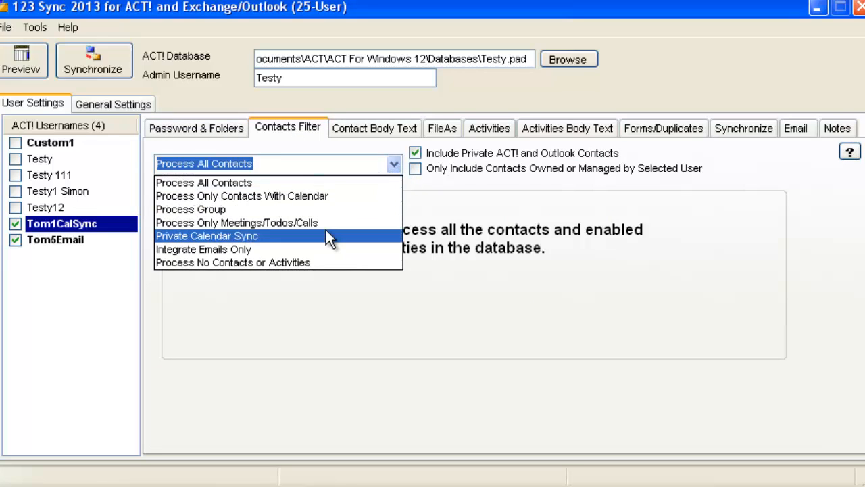
click(326, 224)
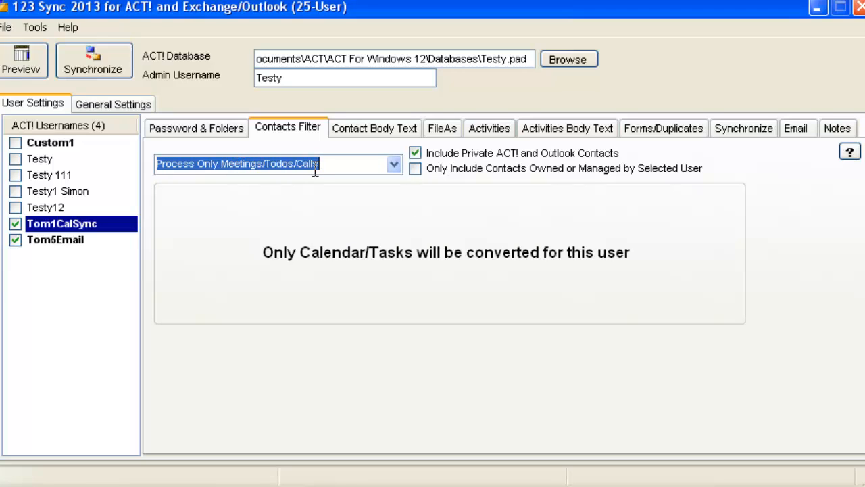
click(207, 130)
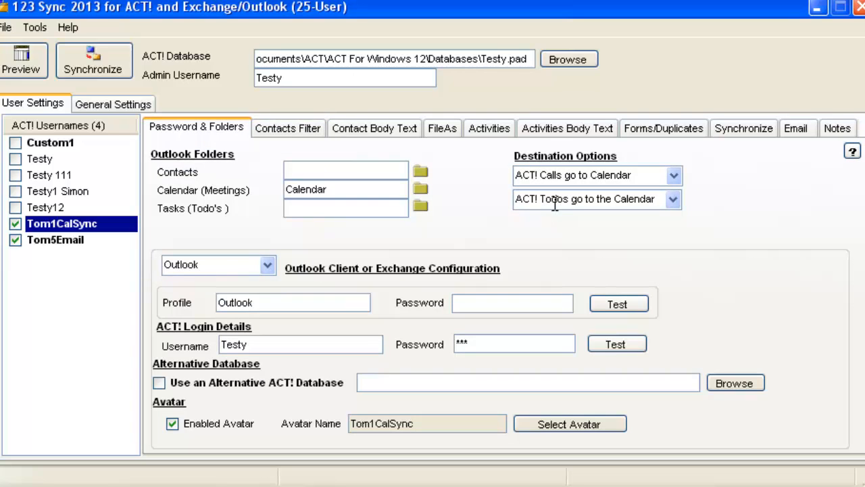
click(297, 128)
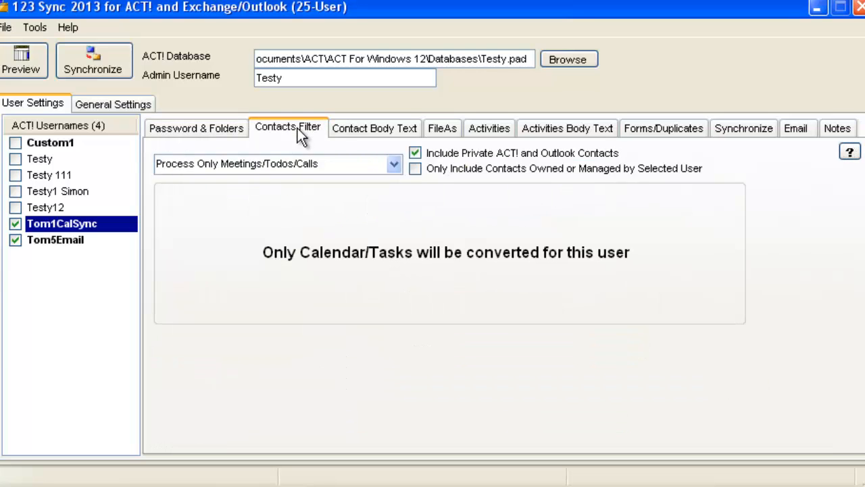
click(227, 128)
click(266, 128)
click(237, 129)
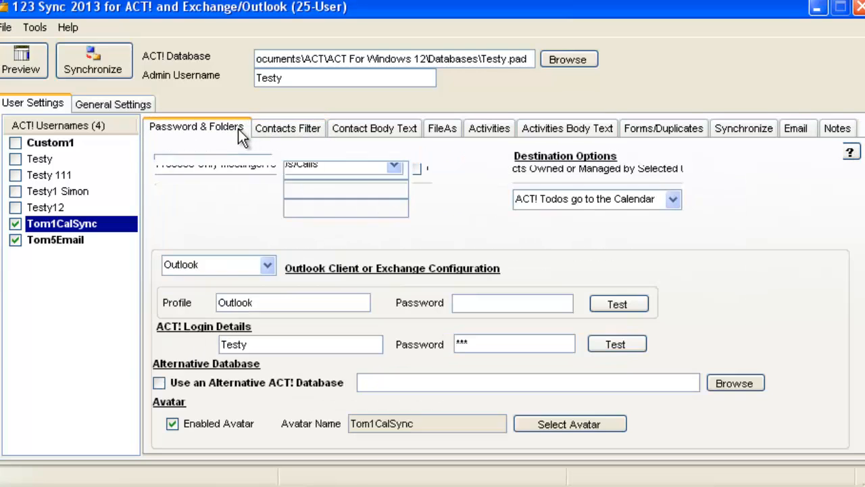
Start a synchronization and remove Tom5Email from the list of users to process, keeping only Tom1CalSync
click(278, 130)
click(114, 70)
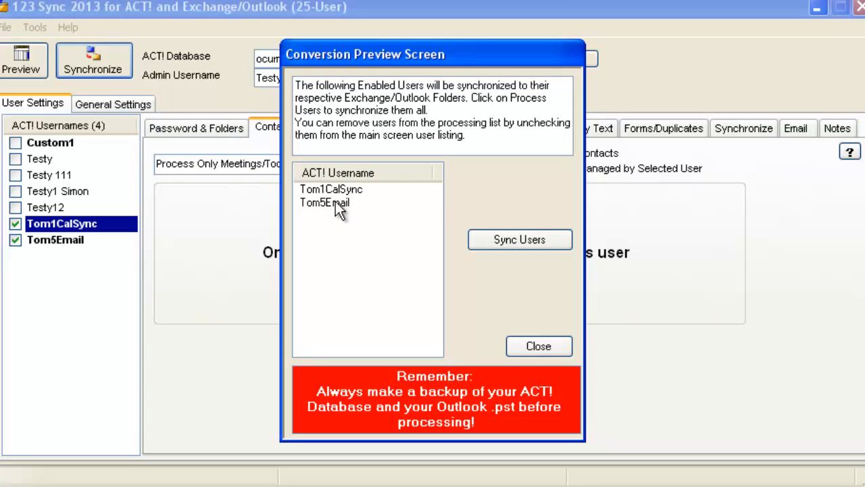
click(337, 209)
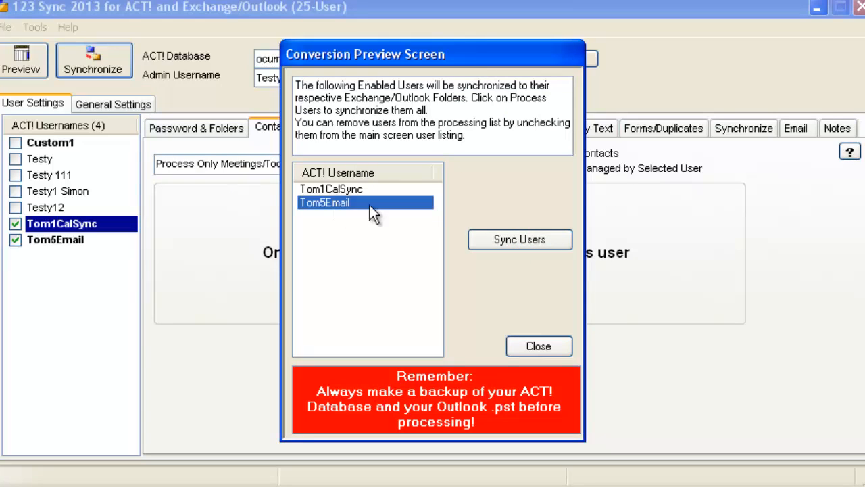
key(Delete)
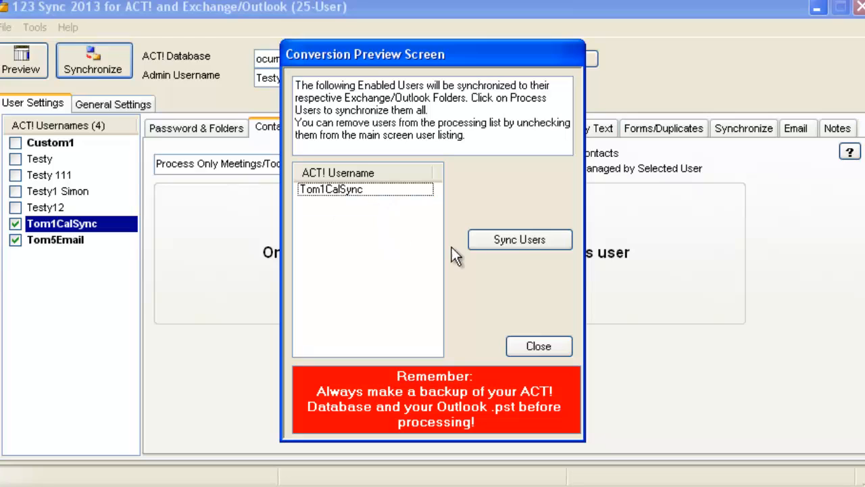
Run the sync for Tom1CalSync and synchronize all the listed Outlook calendar items into ACT!
click(521, 241)
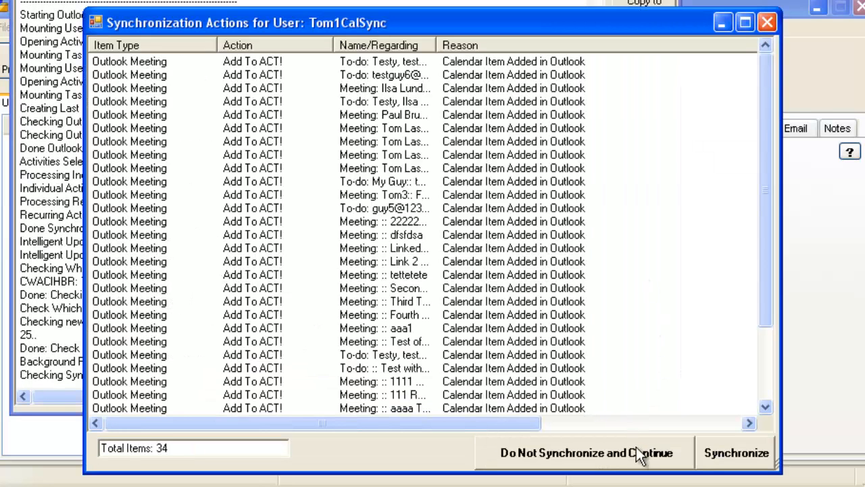
click(722, 454)
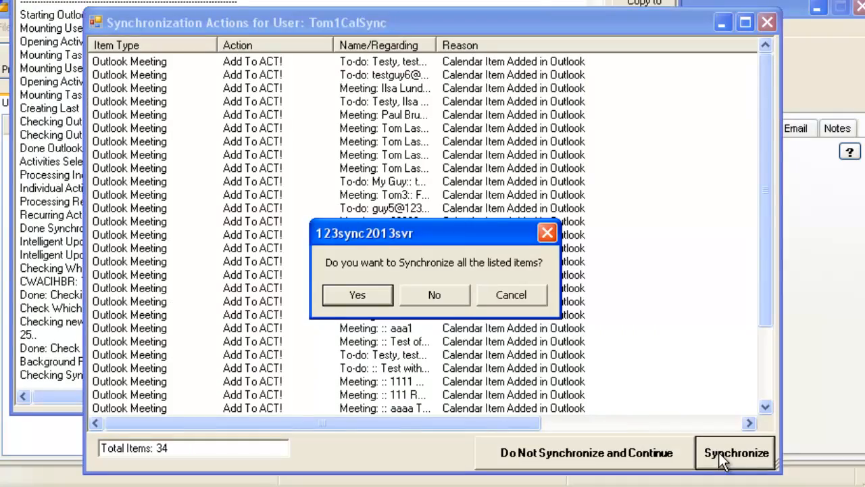
click(372, 297)
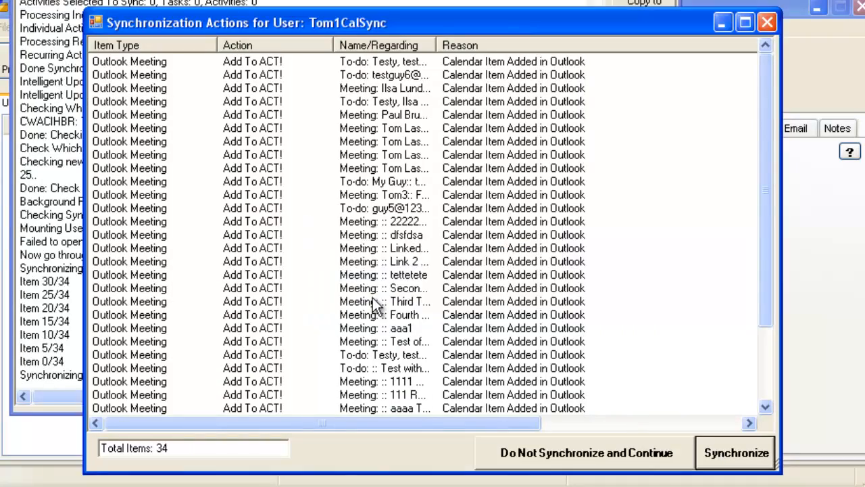